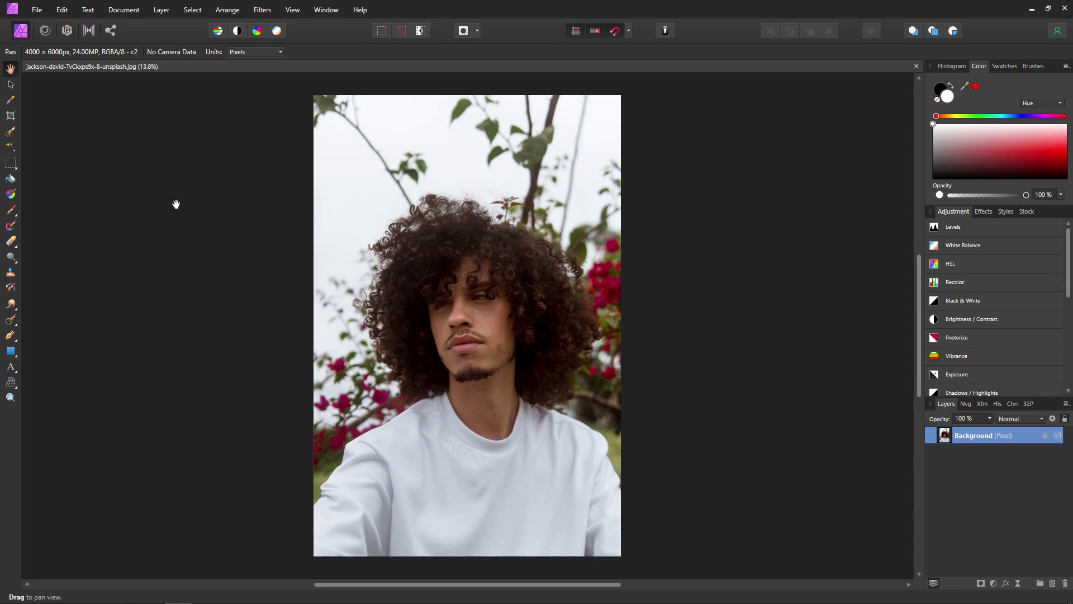
Select the man, including his curly hair and white shirt, using the Selection Brush with edge snapping and a 475.9 px width.
{"action": "left_click", "coordinate": [10, 133]}
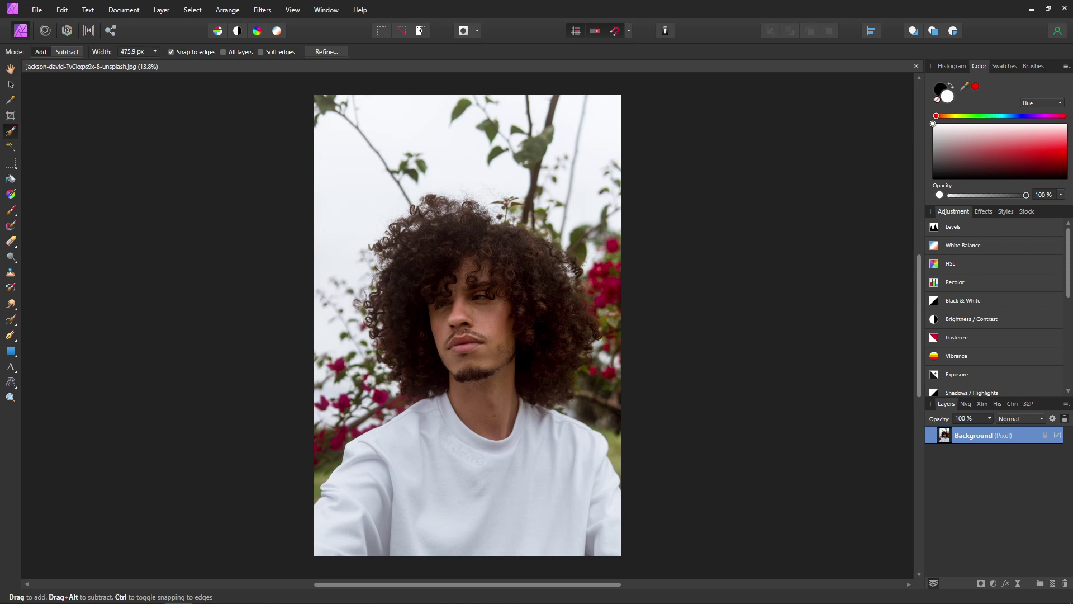
{"action": "mouse_move", "coordinate": [385, 520]}
{"action": "left_mouse_down"}
{"action": "mouse_move", "coordinate": [478, 488]}
{"action": "mouse_move", "coordinate": [497, 428]}
{"action": "mouse_move", "coordinate": [489, 359]}
{"action": "mouse_move", "coordinate": [446, 303]}
{"action": "mouse_move", "coordinate": [432, 255]}
{"action": "mouse_move", "coordinate": [431, 273]}
{"action": "mouse_move", "coordinate": [515, 262]}
{"action": "mouse_move", "coordinate": [547, 415]}
{"action": "left_mouse_up"}
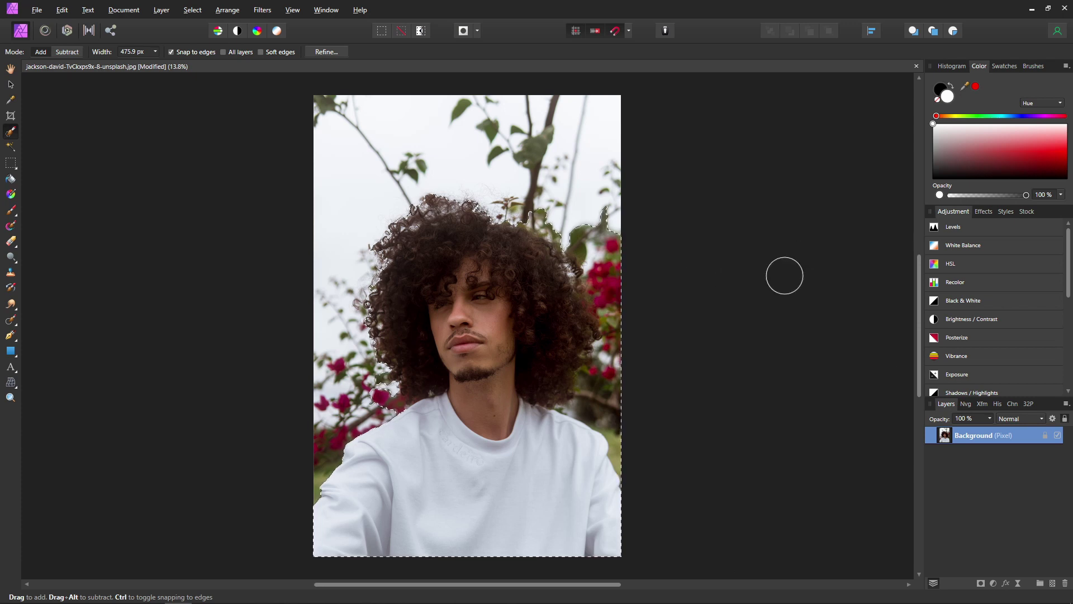
{"action": "mouse_move", "coordinate": [609, 202]}
{"action": "left_mouse_down"}
{"action": "mouse_move", "coordinate": [599, 224]}
{"action": "mouse_move", "coordinate": [619, 335]}
{"action": "mouse_move", "coordinate": [599, 402]}
{"action": "left_mouse_up"}
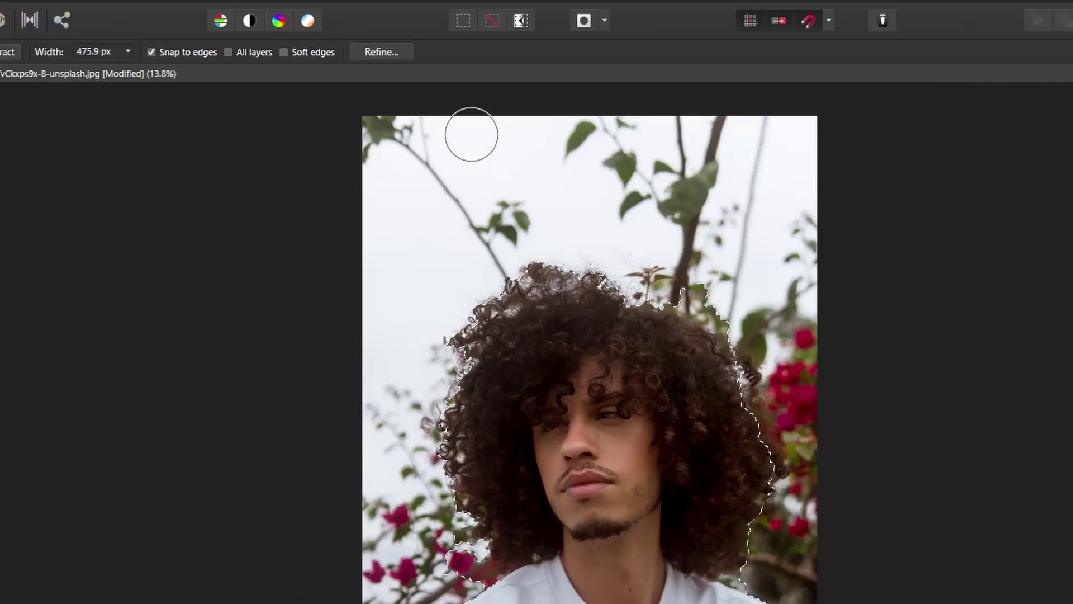
Start refining the selection and paint a 268 px matte stroke along the hair edge beside the viewer's left of his face.
{"action": "left_click", "coordinate": [382, 52]}
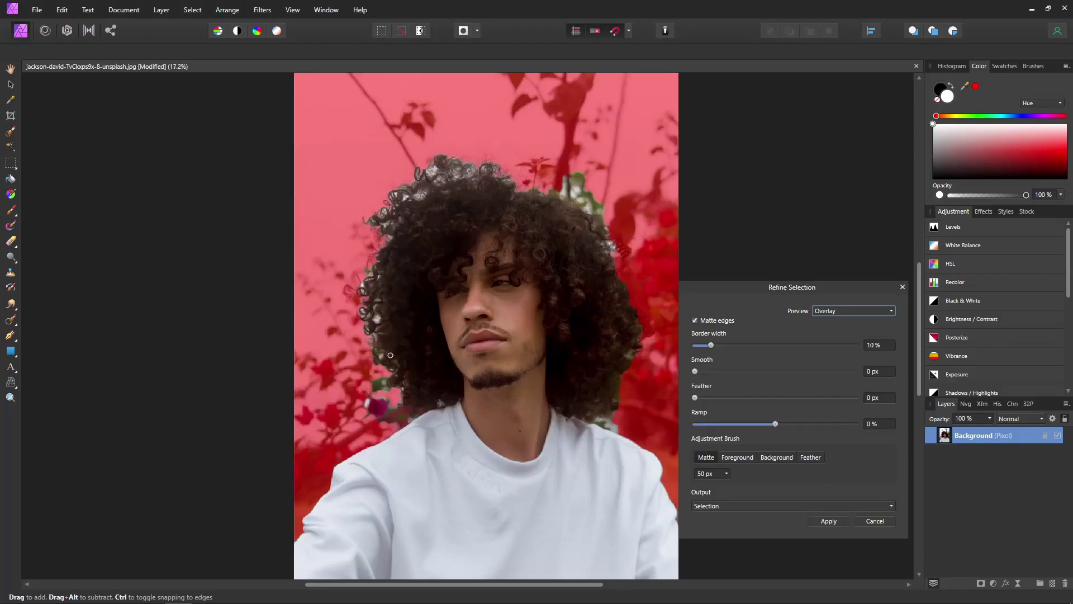
{"action": "scroll", "coordinate": [390, 355], "scroll_direction": "up", "scroll_amount": 5}
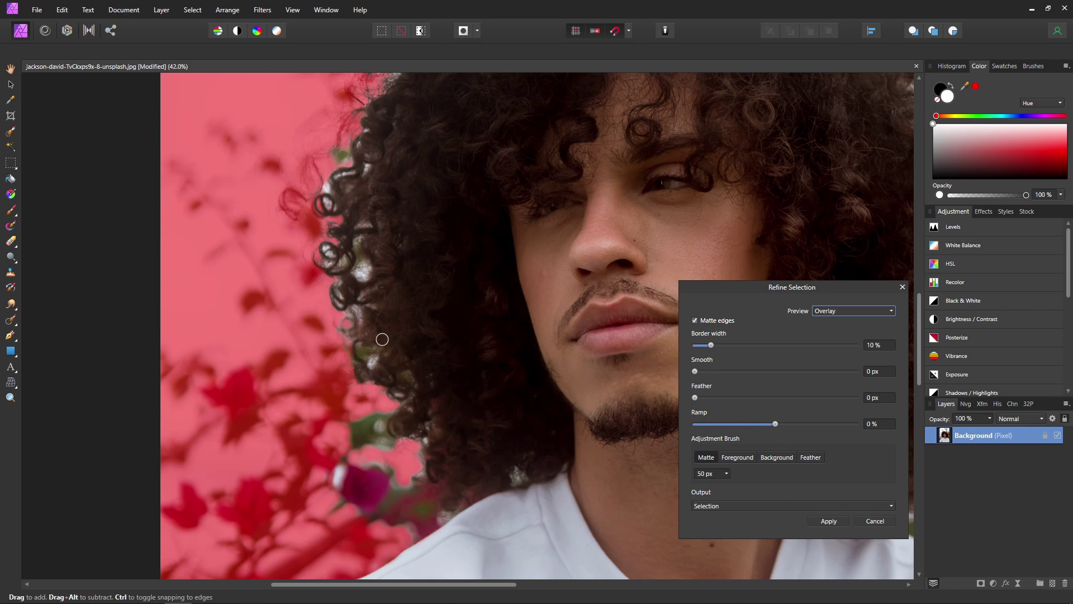
{"action": "key", "text": "]"}
{"action": "key", "text": "]"}
{"action": "key", "text": "]"}
{"action": "key", "text": "]"}
{"action": "key", "text": "]"}
{"action": "key", "text": "]"}
{"action": "key", "text": "]"}
{"action": "key", "text": "]"}
{"action": "key", "text": "]"}
{"action": "key", "text": "]"}
{"action": "key", "text": "]"}
{"action": "key", "text": "]"}
{"action": "key", "text": "]"}
{"action": "key", "text": "]"}
{"action": "key", "text": "]"}
{"action": "mouse_move", "coordinate": [410, 425]}
{"action": "left_mouse_down"}
{"action": "mouse_move", "coordinate": [319, 258]}
{"action": "mouse_move", "coordinate": [336, 139]}
{"action": "mouse_move", "coordinate": [322, 185]}
{"action": "mouse_move", "coordinate": [332, 235]}
{"action": "left_mouse_up"}
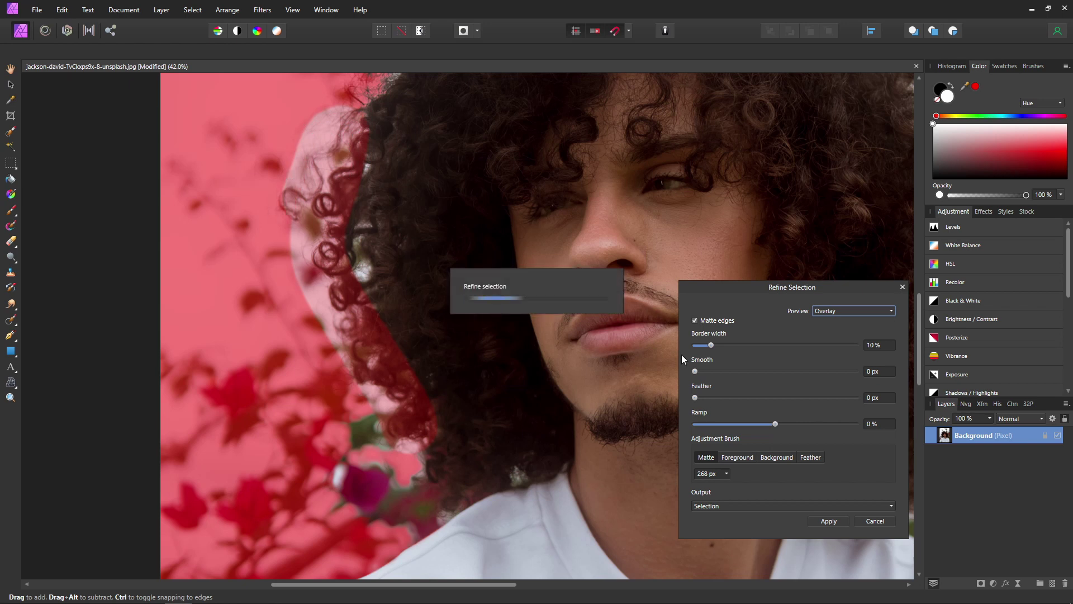
Paint matte strokes over the top curls and the leafy patch at the upper right of the hair.
{"action": "left_click_drag", "start_coordinate": [582, 215], "coordinate": [527, 455]}
{"action": "mouse_move", "coordinate": [334, 273]}
{"action": "left_mouse_down"}
{"action": "mouse_move", "coordinate": [382, 220]}
{"action": "mouse_move", "coordinate": [462, 175]}
{"action": "mouse_move", "coordinate": [594, 133]}
{"action": "mouse_move", "coordinate": [609, 153]}
{"action": "left_mouse_up"}
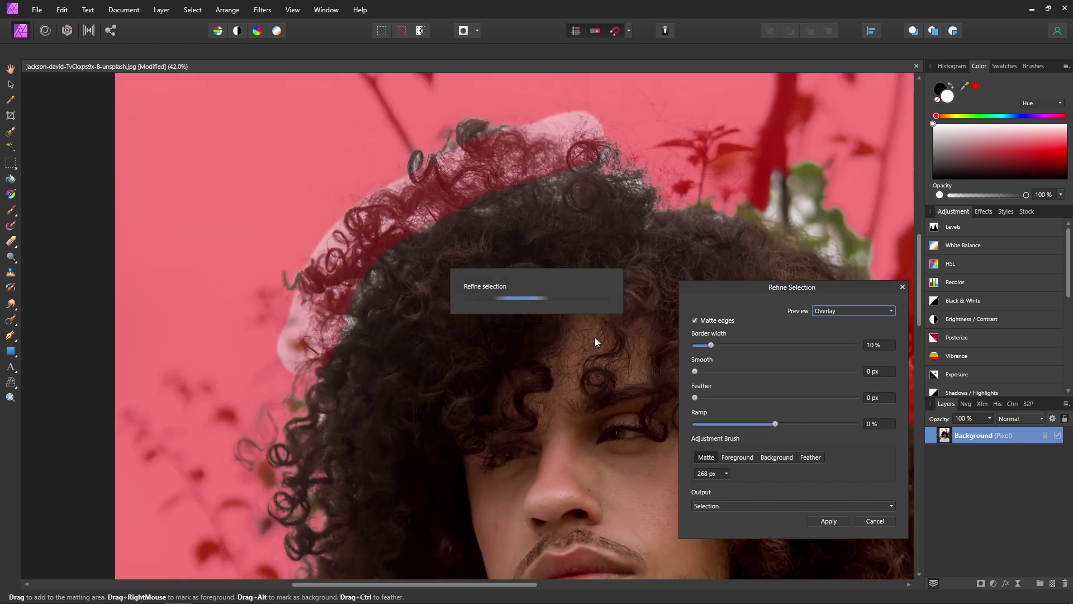
{"action": "left_click_drag", "start_coordinate": [503, 350], "coordinate": [111, 378]}
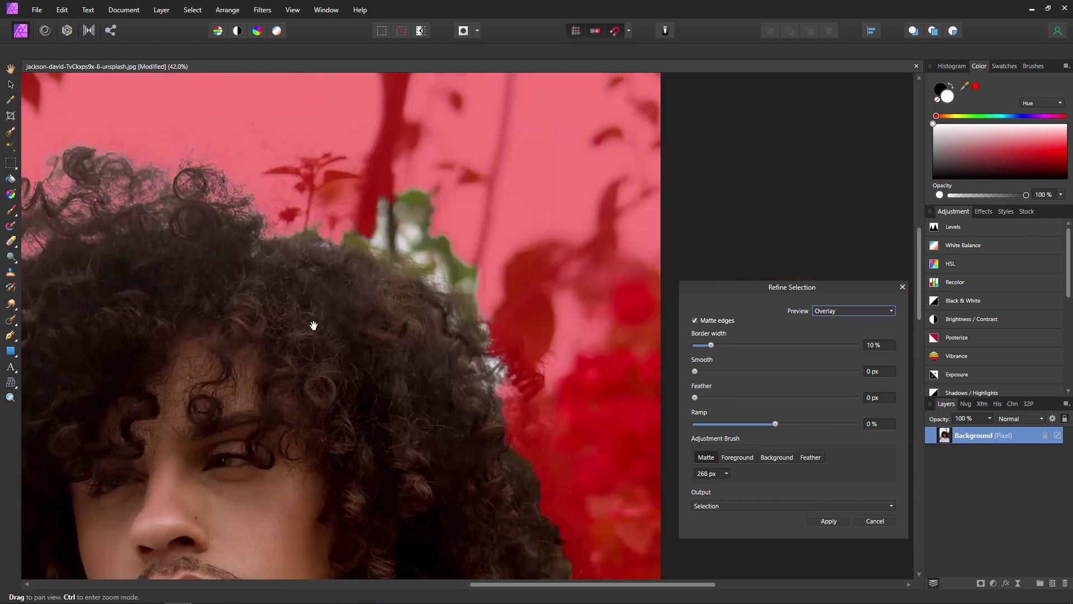
{"action": "left_click_drag", "start_coordinate": [373, 231], "coordinate": [464, 282]}
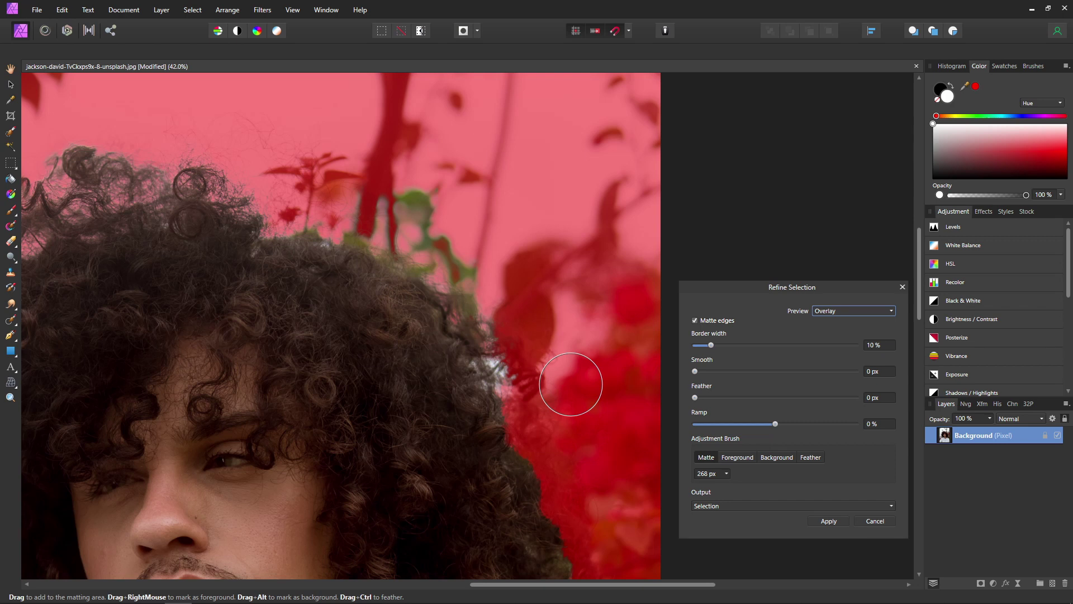
Extend the matte area along the right side of the hair, including the loose curl that sticks out.
{"action": "left_click_drag", "start_coordinate": [588, 428], "coordinate": [580, 339]}
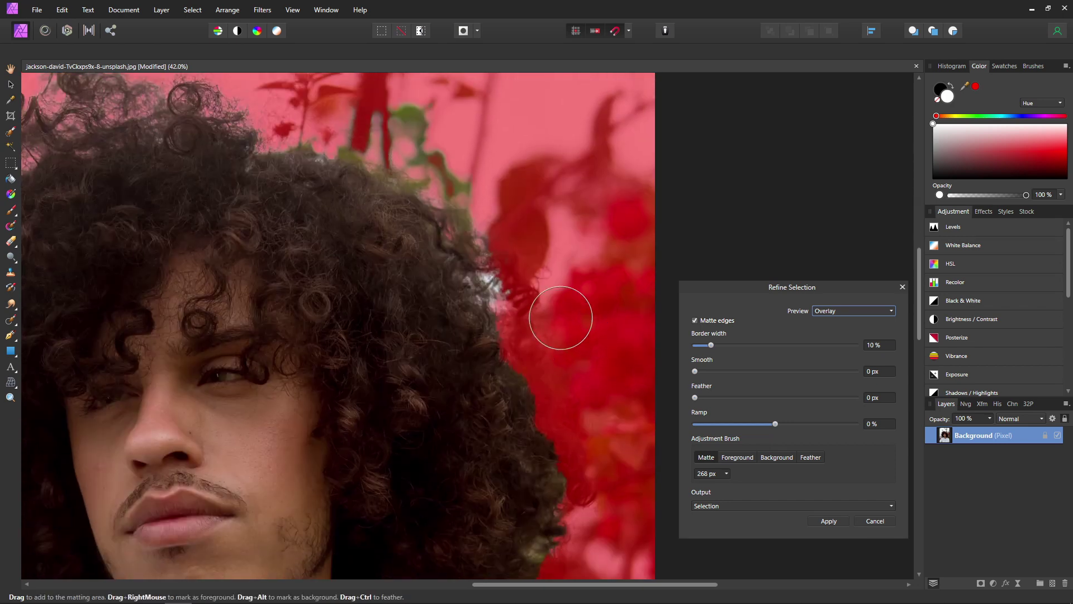
{"action": "left_click_drag", "start_coordinate": [480, 282], "coordinate": [502, 237]}
{"action": "left_click_drag", "start_coordinate": [579, 287], "coordinate": [520, 209]}
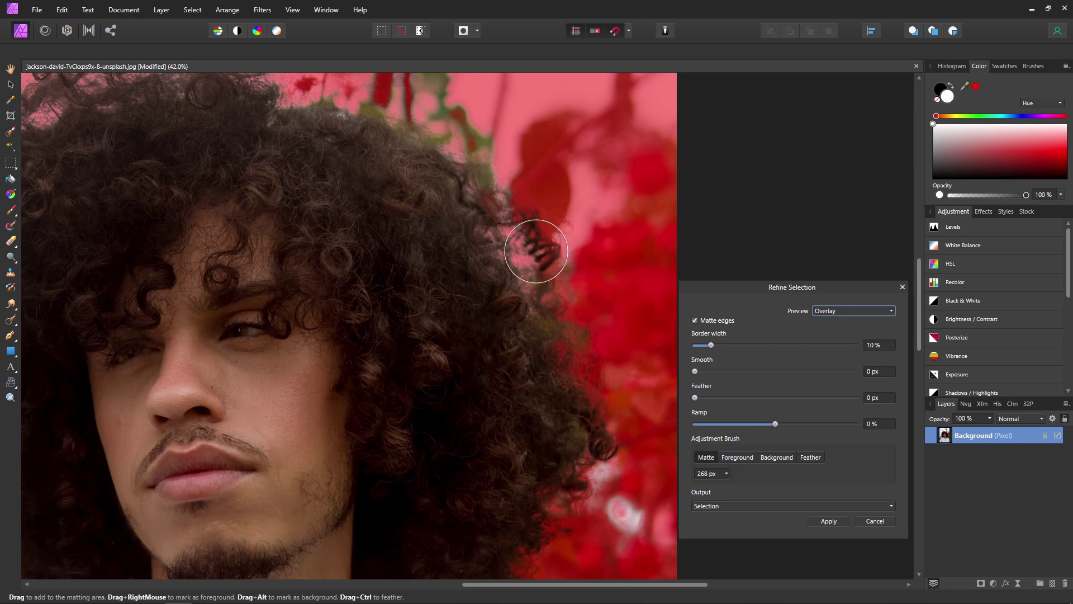
Mark the loose curl on the right side of the hair as foreground with a 45 px adjustment brush.
{"action": "left_click", "coordinate": [741, 458]}
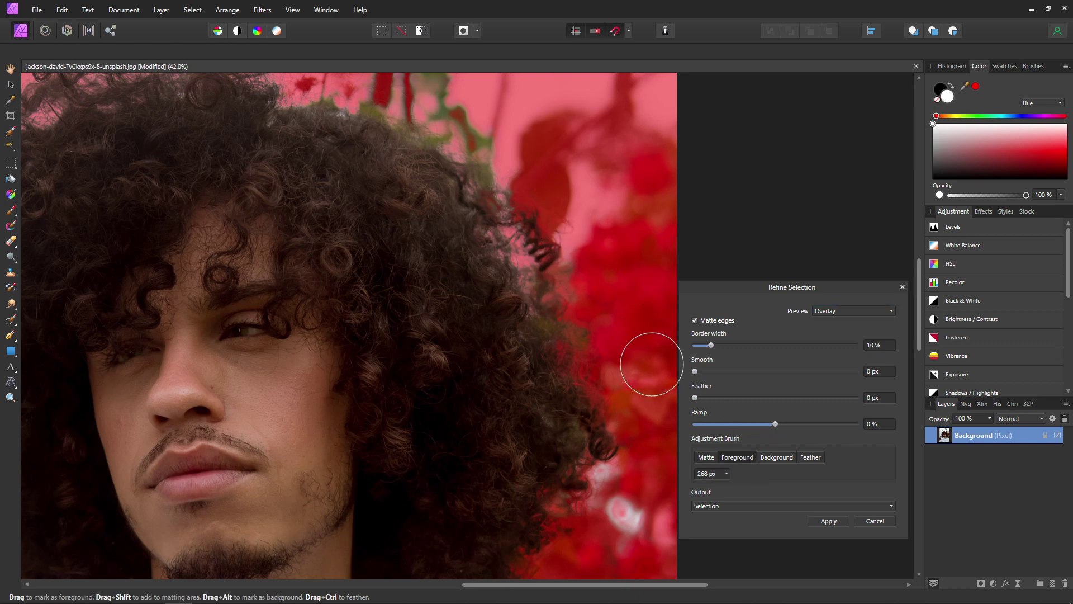
{"action": "scroll", "coordinate": [525, 235], "scroll_direction": "up", "scroll_amount": 5}
{"action": "key", "text": "bracketleft"}
{"action": "key", "text": "bracketleft"}
{"action": "key", "text": "bracketleft"}
{"action": "key", "text": "bracketleft"}
{"action": "key", "text": "bracketleft"}
{"action": "key", "text": "bracketleft"}
{"action": "key", "text": "bracketleft"}
{"action": "mouse_move", "coordinate": [517, 183]}
{"action": "left_mouse_down"}
{"action": "mouse_move", "coordinate": [531, 225]}
{"action": "mouse_move", "coordinate": [579, 257]}
{"action": "mouse_move", "coordinate": [573, 214]}
{"action": "mouse_move", "coordinate": [504, 166]}
{"action": "left_mouse_up"}
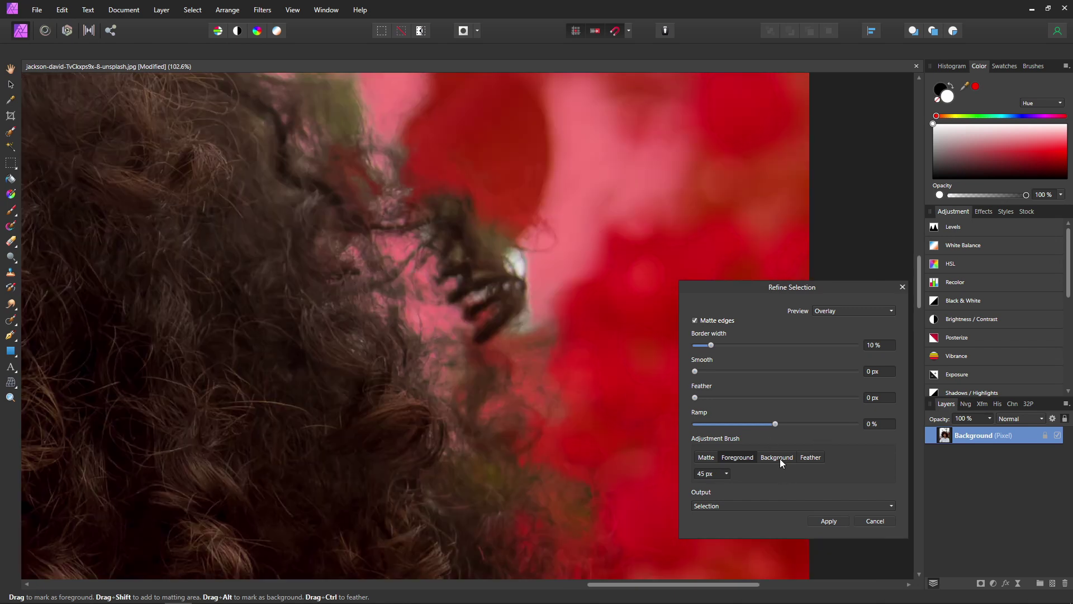
Mark the background around the loose curl as background and touch up the lower right hair edge with the foreground brush.
{"action": "left_click", "coordinate": [778, 458]}
{"action": "mouse_move", "coordinate": [481, 185]}
{"action": "left_mouse_down"}
{"action": "mouse_move", "coordinate": [544, 264]}
{"action": "mouse_move", "coordinate": [509, 242]}
{"action": "mouse_move", "coordinate": [498, 150]}
{"action": "left_mouse_up"}
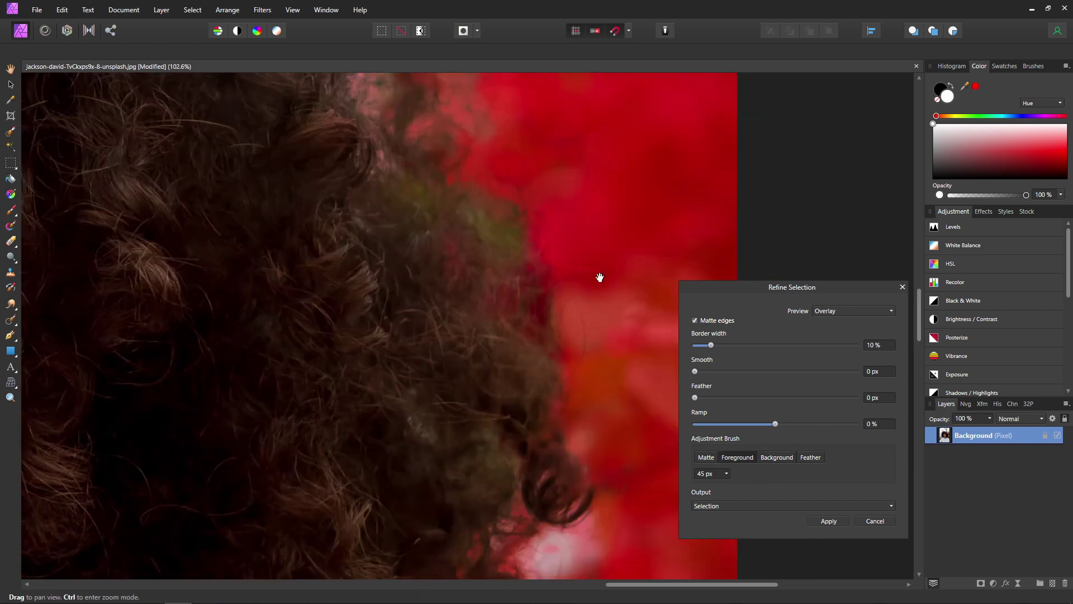
{"action": "mouse_move", "coordinate": [606, 360]}
{"action": "left_mouse_down"}
{"action": "mouse_move", "coordinate": [603, 319]}
{"action": "mouse_move", "coordinate": [558, 306]}
{"action": "mouse_move", "coordinate": [556, 349]}
{"action": "left_mouse_up"}
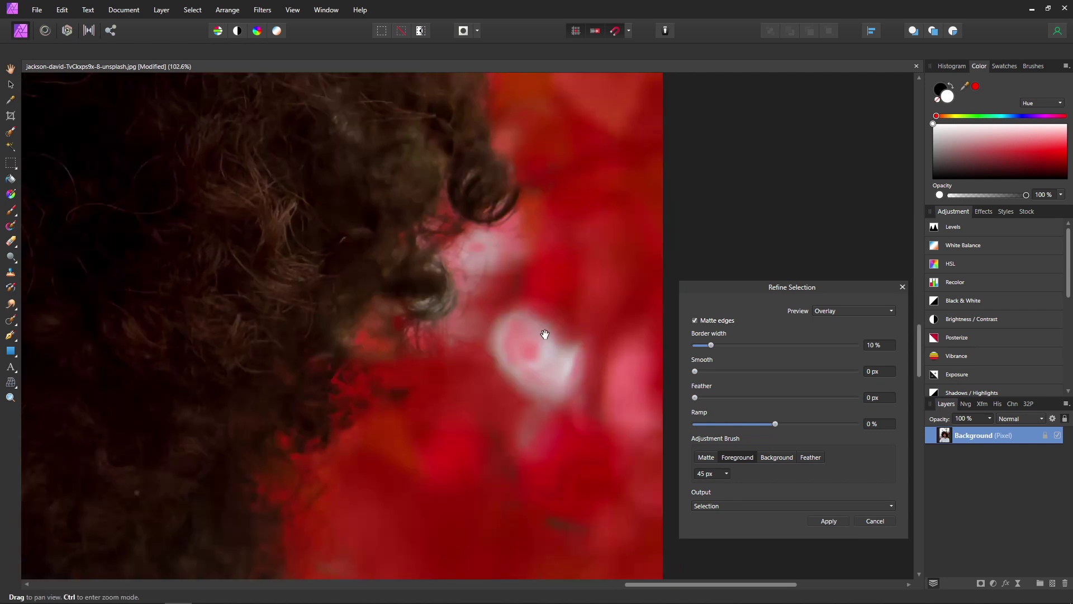
{"action": "left_click_drag", "start_coordinate": [544, 333], "coordinate": [561, 304]}
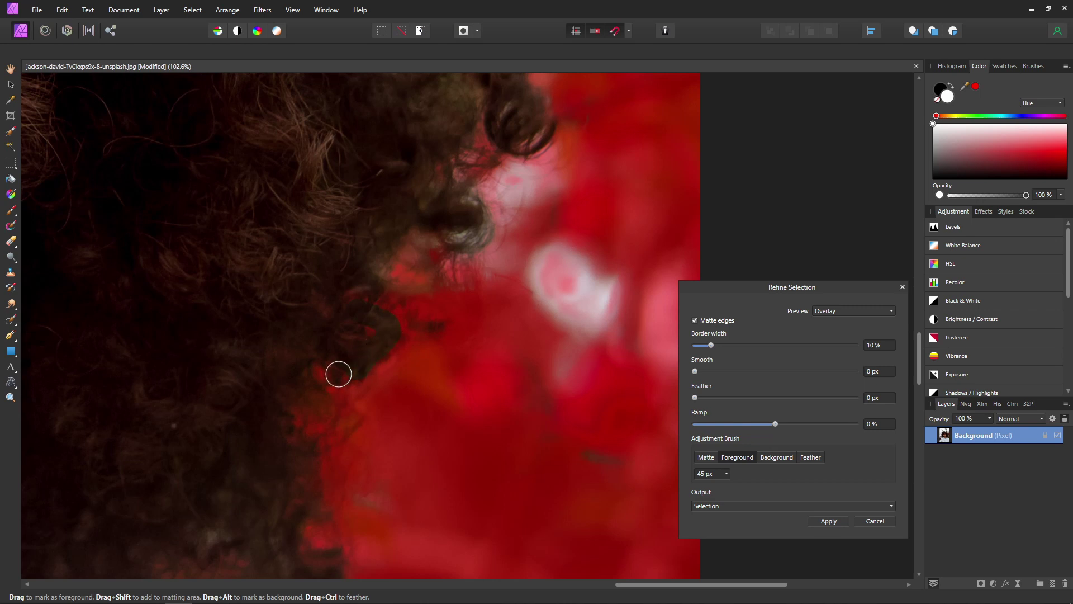
{"action": "left_click_drag", "start_coordinate": [456, 362], "coordinate": [475, 310]}
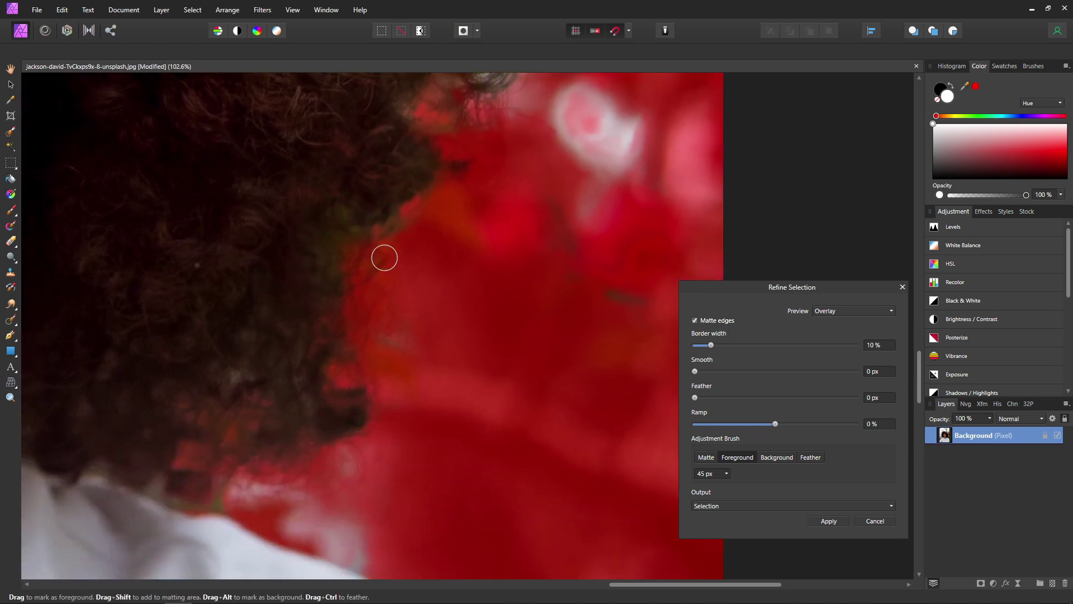
Check the whole refined selection in the Black matte, White matte, and Black and white previews.
{"action": "key", "text": "ctrl+0"}
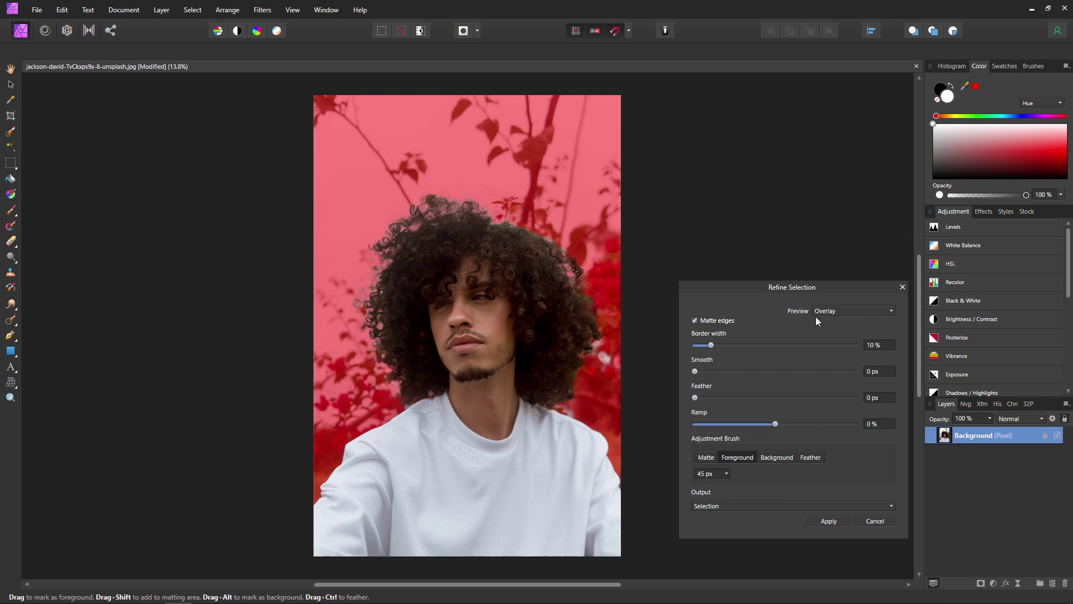
{"action": "left_click", "coordinate": [838, 312]}
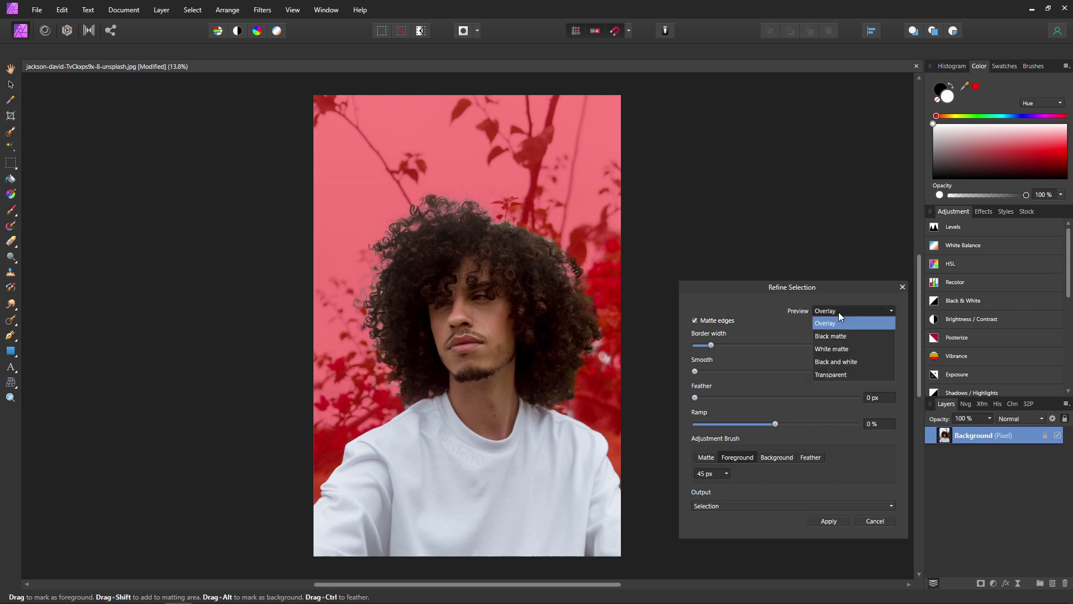
{"action": "left_click", "coordinate": [853, 338]}
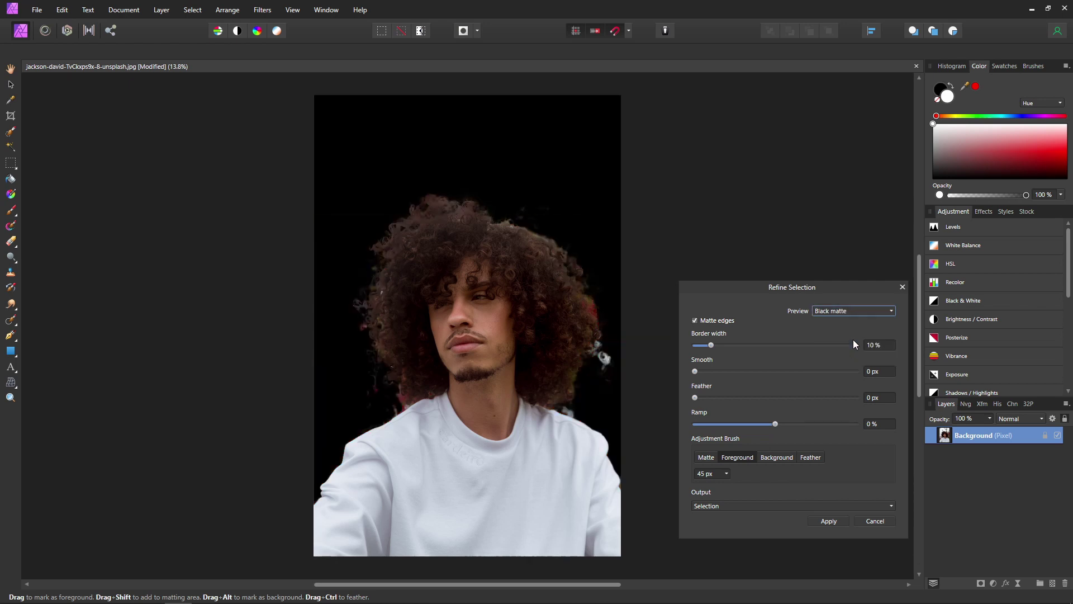
{"action": "left_click", "coordinate": [870, 312]}
{"action": "left_click", "coordinate": [856, 350]}
{"action": "left_click", "coordinate": [841, 311]}
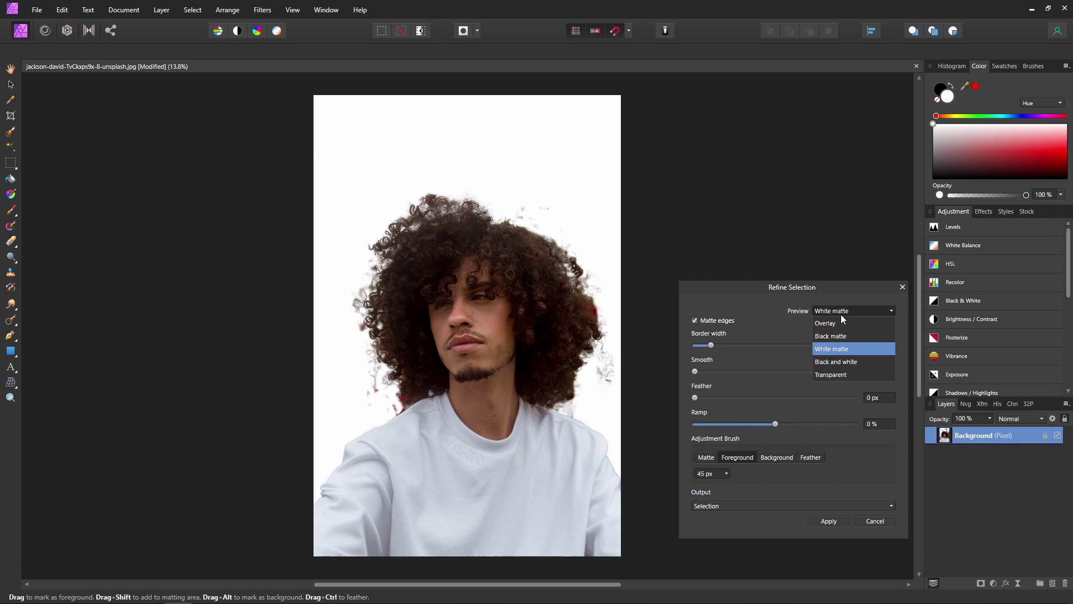
{"action": "left_click", "coordinate": [845, 363]}
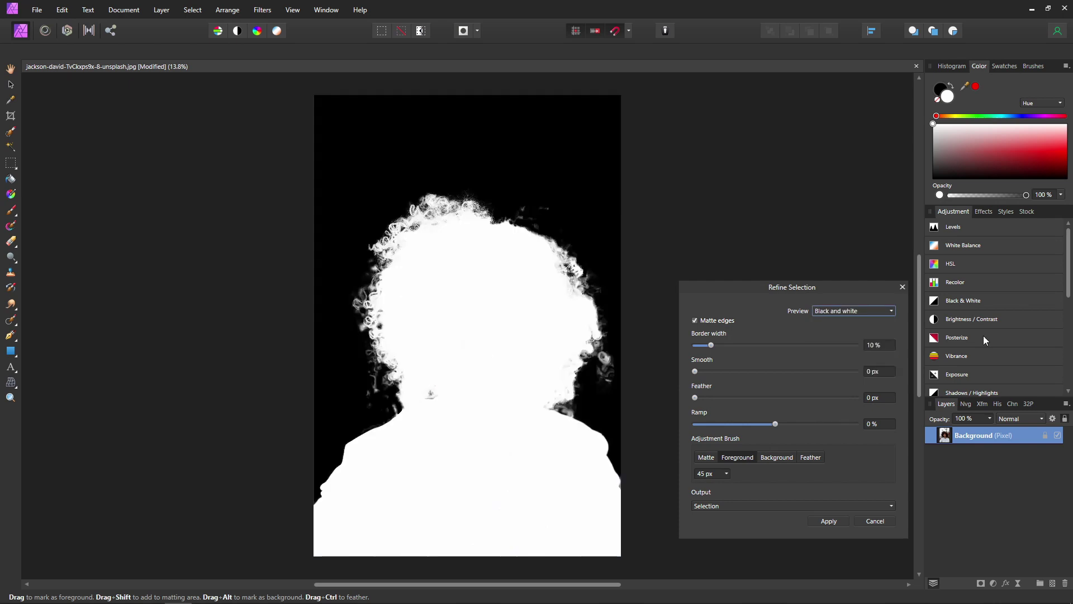
Preview the selection on a white matte and paint out the stray remnants right of the hair as background.
{"action": "left_click", "coordinate": [846, 310]}
{"action": "left_click", "coordinate": [838, 325]}
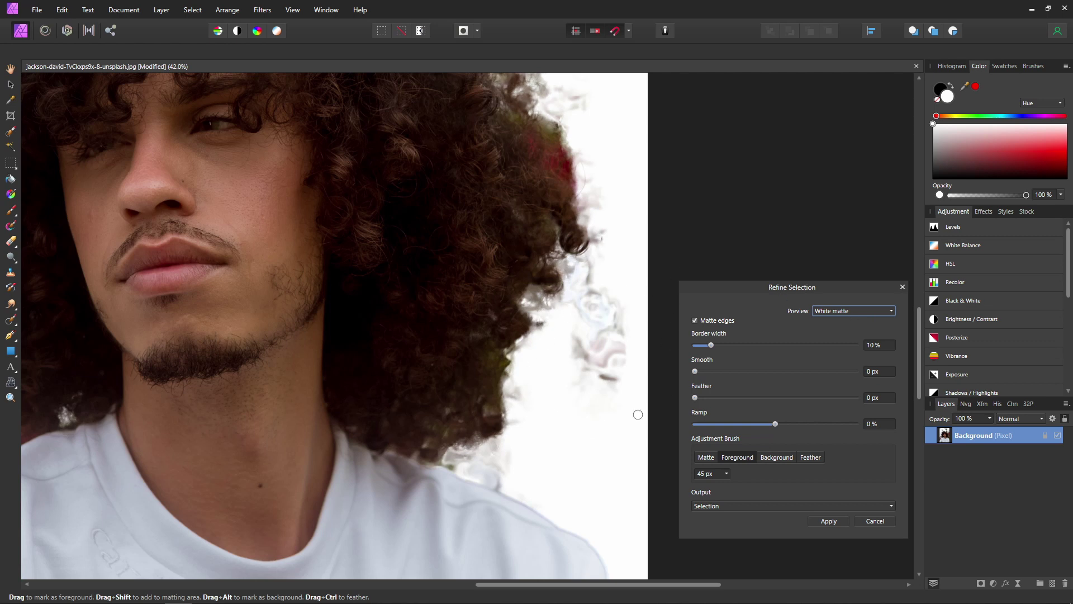
{"action": "key", "text": "space"}
{"action": "left_click_drag", "start_coordinate": [601, 196], "coordinate": [555, 162]}
{"action": "left_click_drag", "start_coordinate": [560, 326], "coordinate": [525, 243], "text": "alt"}
Clean up the leftover flower and leaf remnants along the left side of the hair with the 45 px background brush.
{"action": "key", "text": "space"}
{"action": "mouse_move", "coordinate": [424, 95]}
{"action": "left_mouse_down"}
{"action": "mouse_move", "coordinate": [435, 475]}
{"action": "mouse_move", "coordinate": [538, 545]}
{"action": "left_mouse_up"}
{"action": "scroll", "coordinate": [476, 323], "scroll_direction": "down", "scroll_amount": 12}
{"action": "scroll", "coordinate": [391, 268], "scroll_direction": "left", "scroll_amount": 3}
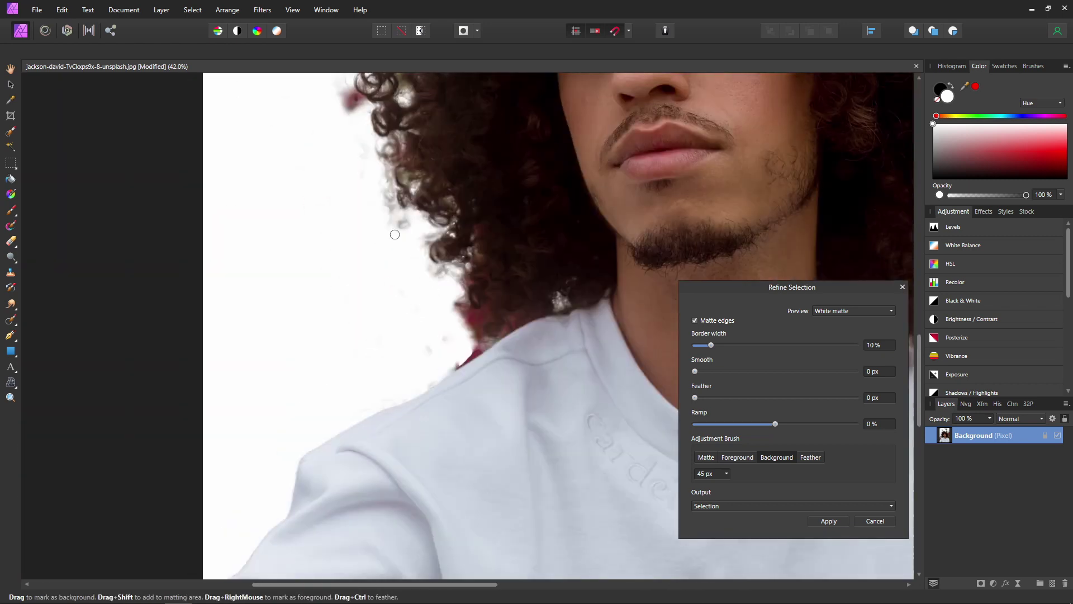
{"action": "key", "text": "space"}
{"action": "left_click_drag", "start_coordinate": [394, 234], "coordinate": [326, 442]}
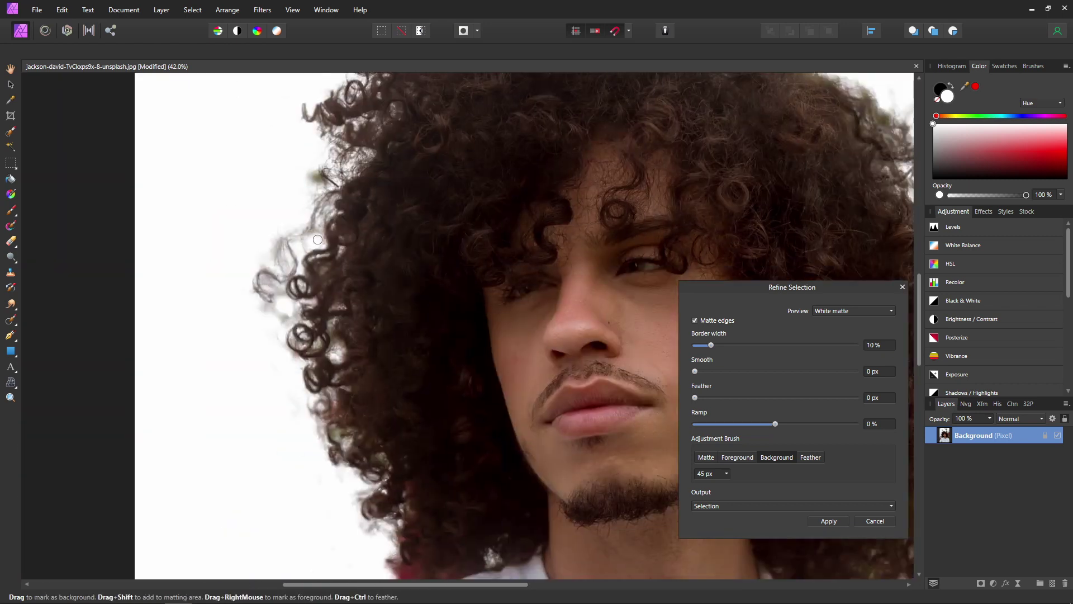
Set the selection's smoothing to 5.9 px, feather to 3.5 px and ramp to -16 %.
{"action": "scroll", "coordinate": [517, 324], "scroll_direction": "down", "scroll_amount": 5}
{"action": "scroll", "coordinate": [589, 369], "scroll_direction": "up", "scroll_amount": 4}
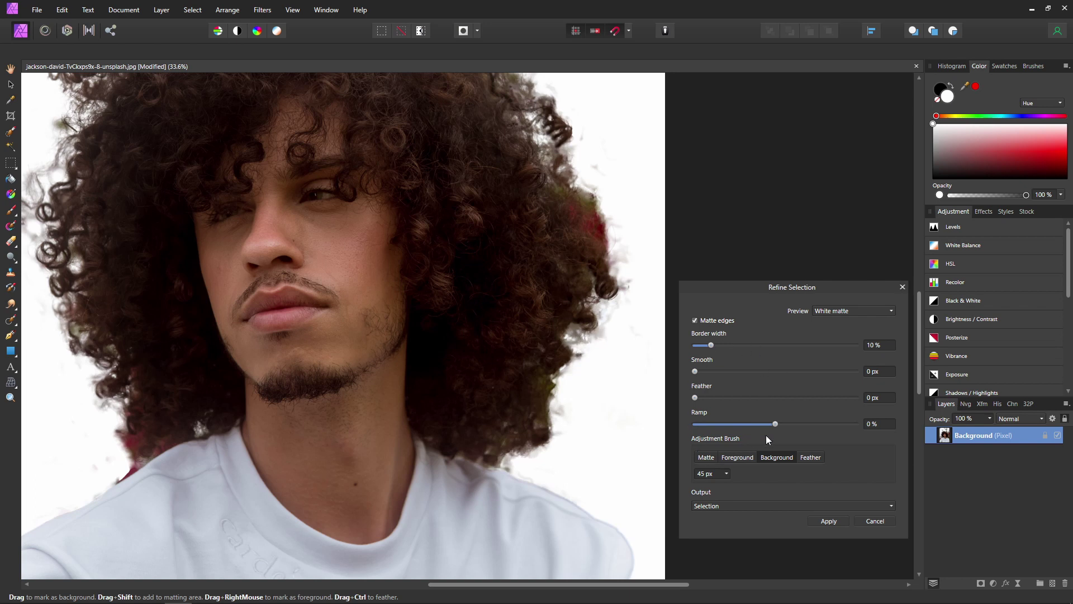
{"action": "left_click_drag", "start_coordinate": [696, 370], "coordinate": [704, 371]}
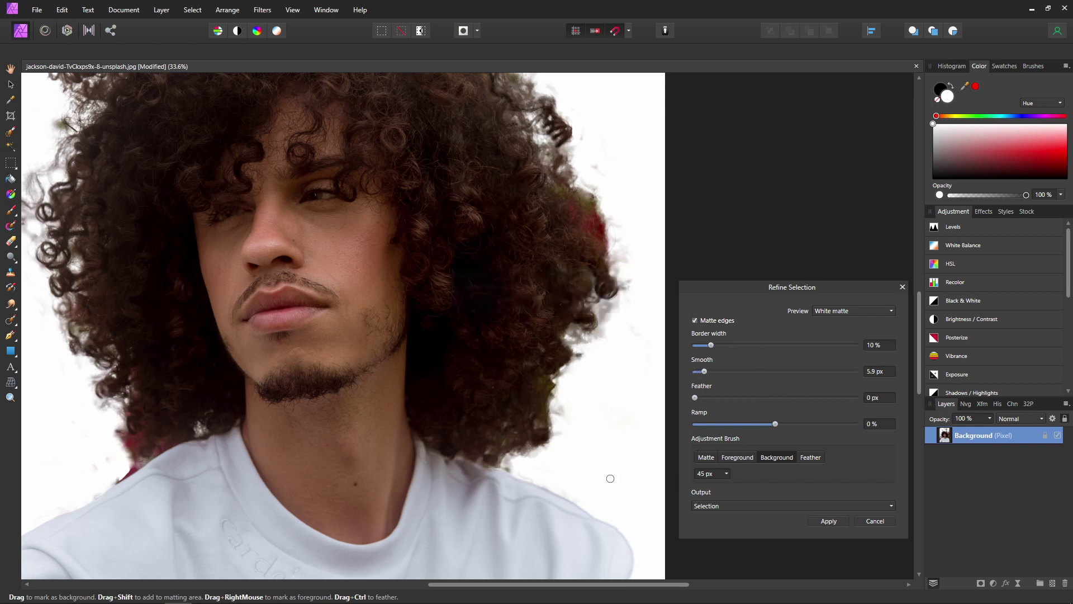
{"action": "mouse_move", "coordinate": [635, 173]}
{"action": "left_mouse_down"}
{"action": "mouse_move", "coordinate": [788, 361]}
{"action": "mouse_move", "coordinate": [766, 232]}
{"action": "left_mouse_up"}
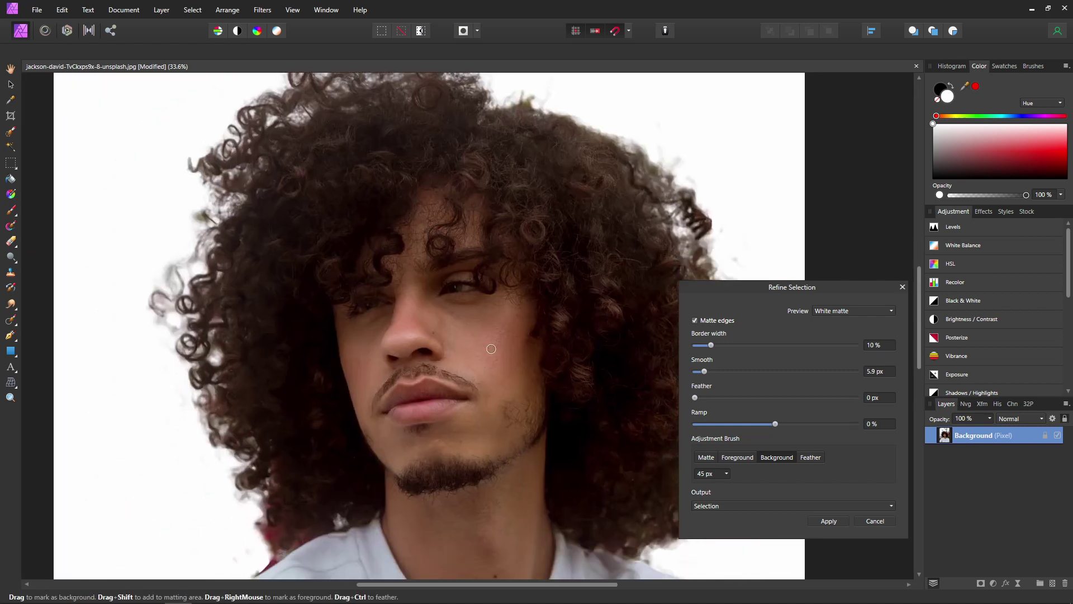
{"action": "left_click_drag", "start_coordinate": [627, 431], "coordinate": [529, 383]}
{"action": "left_click_drag", "start_coordinate": [696, 394], "coordinate": [700, 395]}
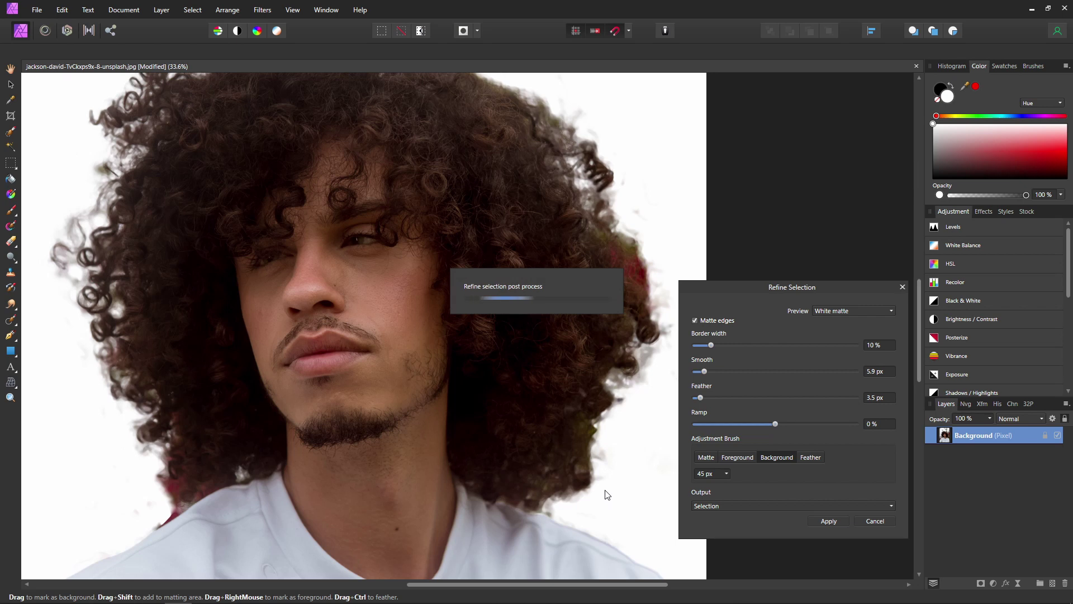
{"action": "mouse_move", "coordinate": [775, 424]}
{"action": "left_mouse_down"}
{"action": "mouse_move", "coordinate": [799, 424]}
{"action": "mouse_move", "coordinate": [769, 427]}
{"action": "left_mouse_up"}
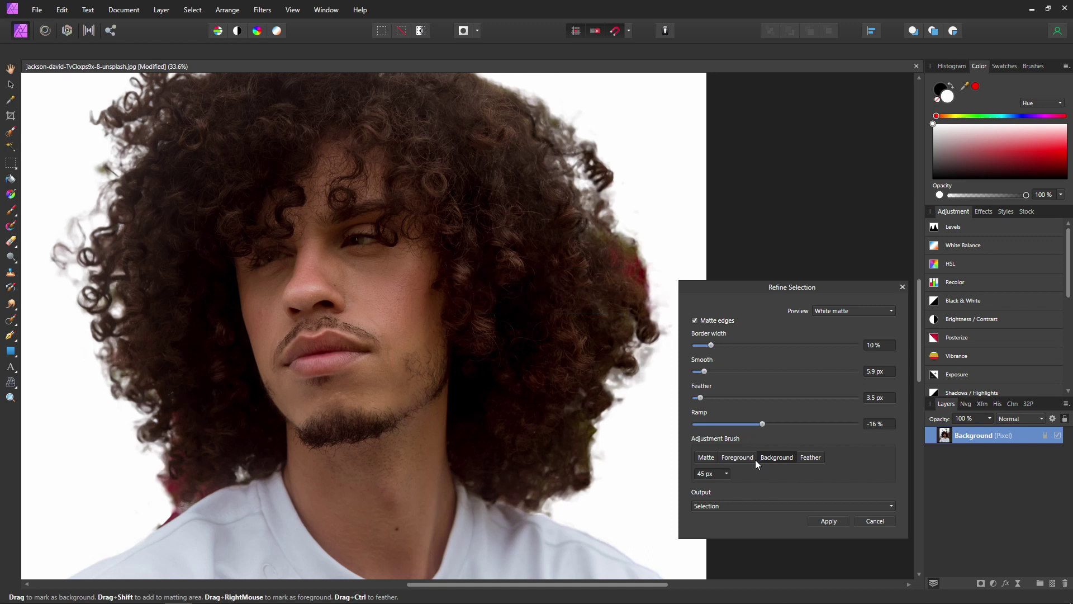
Output the refined selection as a new layer with mask and expand that layer to show its mask.
{"action": "scroll", "coordinate": [530, 386], "scroll_direction": "down", "scroll_amount": 4}
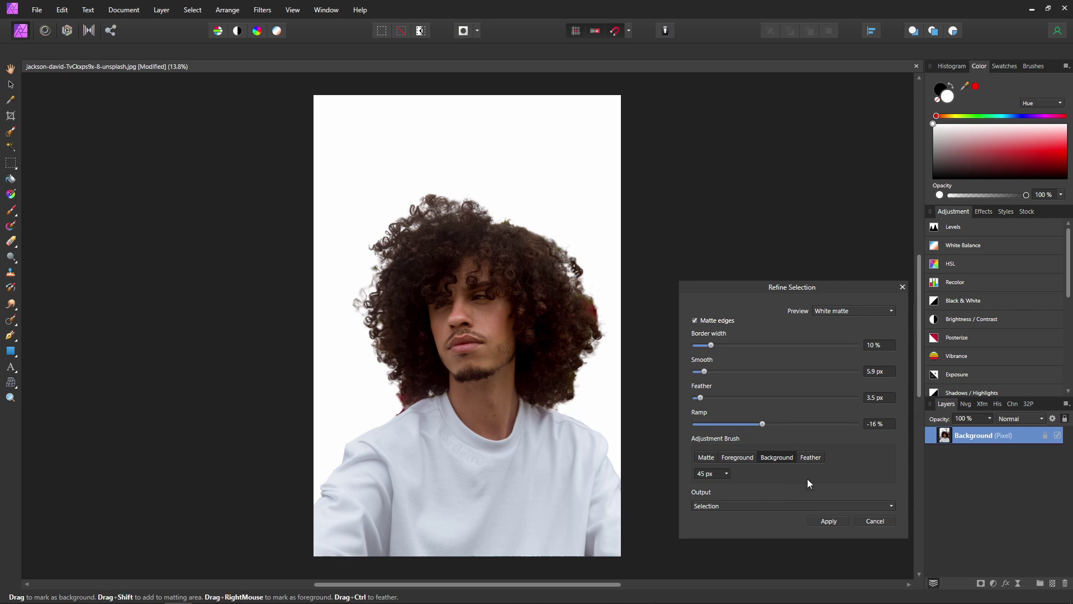
{"action": "left_click", "coordinate": [762, 506]}
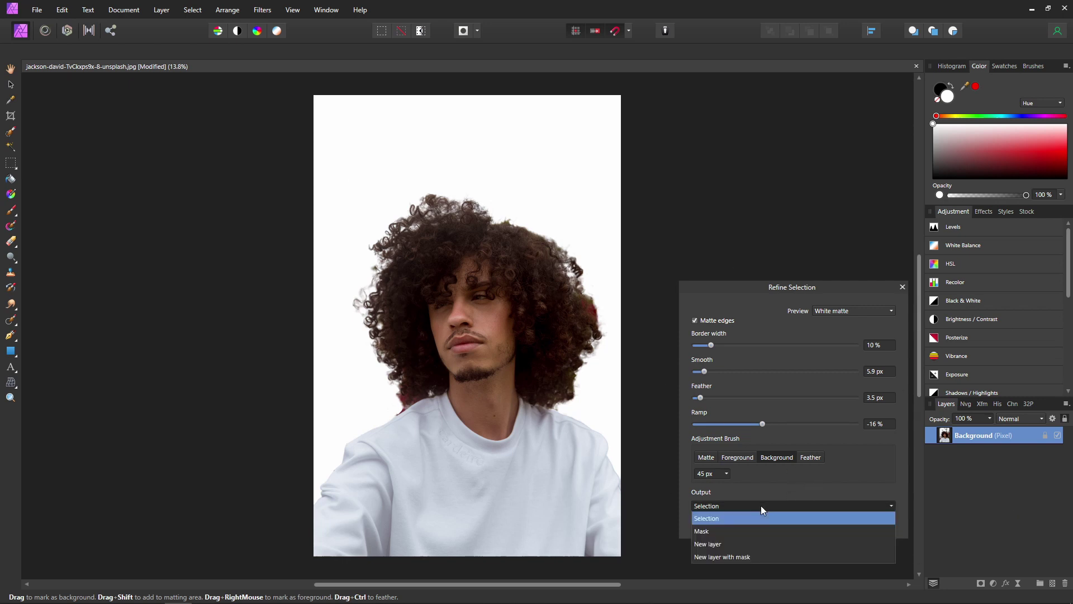
{"action": "left_click", "coordinate": [751, 557]}
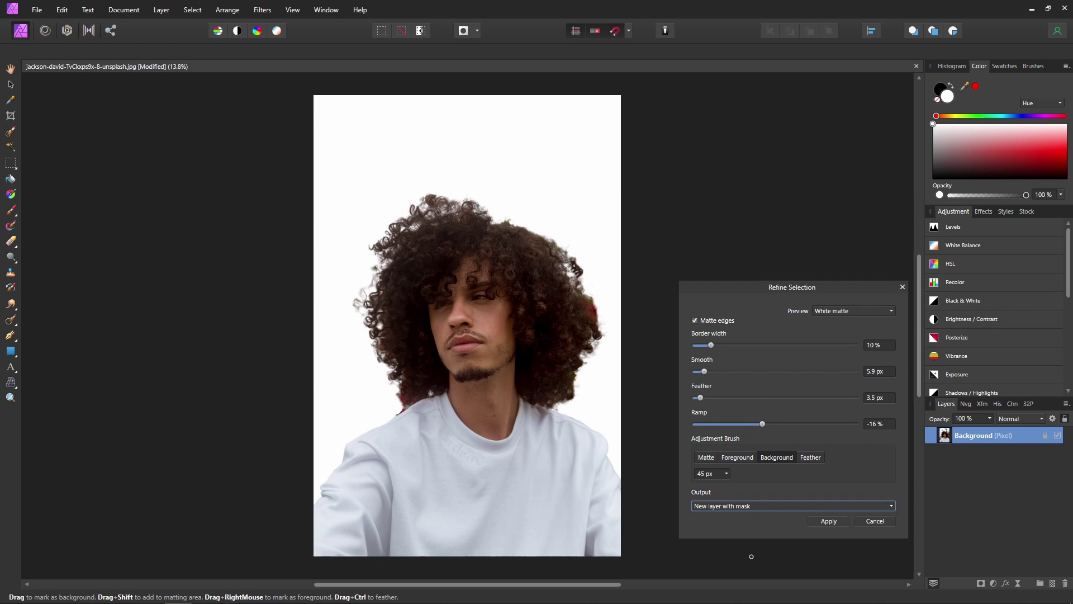
{"action": "left_click", "coordinate": [828, 521]}
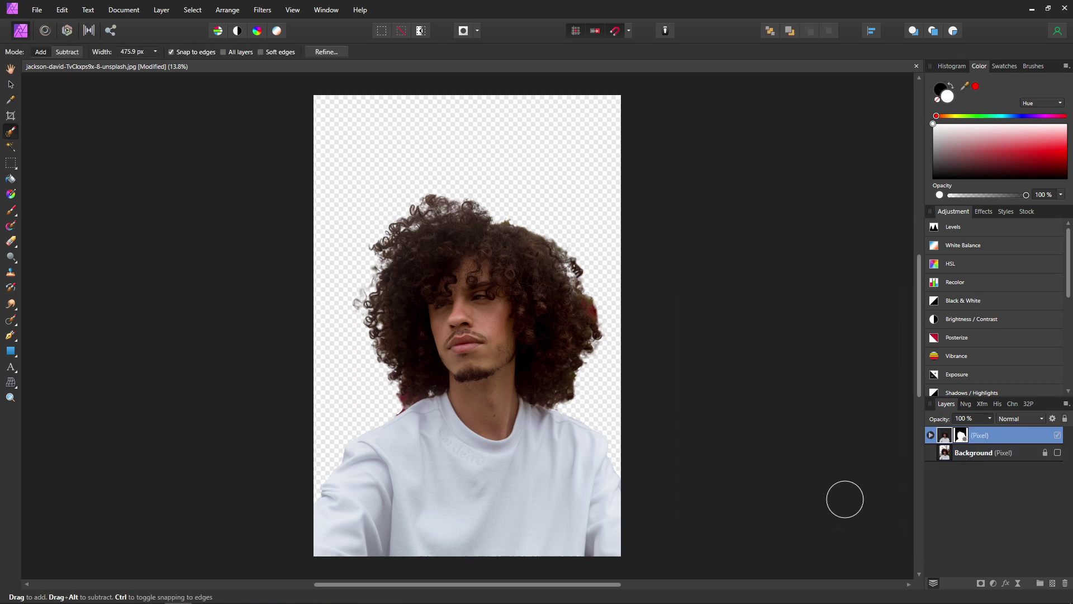
{"action": "left_click", "coordinate": [931, 436]}
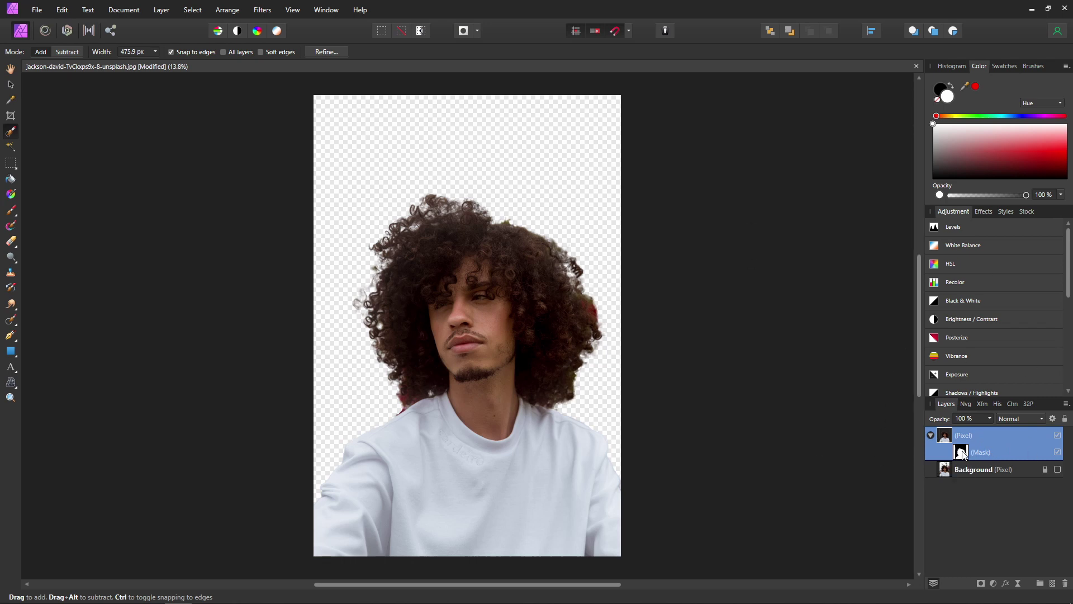
Select only the cut-out layer's mask and ready the Paint Brush with black for painting on it.
{"action": "left_click", "coordinate": [976, 451]}
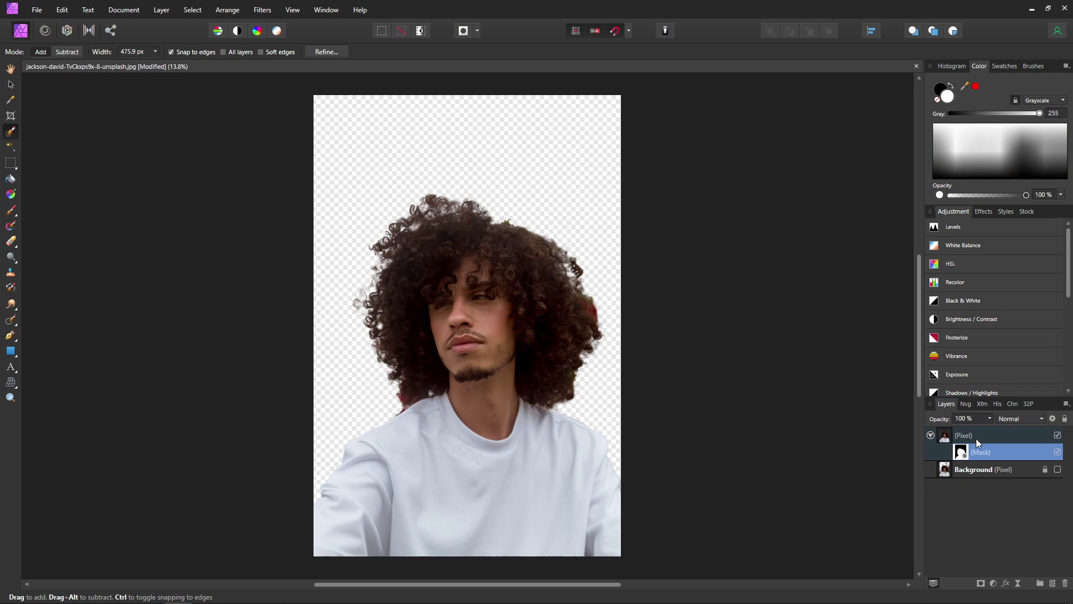
{"action": "left_click", "coordinate": [10, 210]}
{"action": "scroll", "coordinate": [573, 335], "scroll_direction": "up", "scroll_amount": 4}
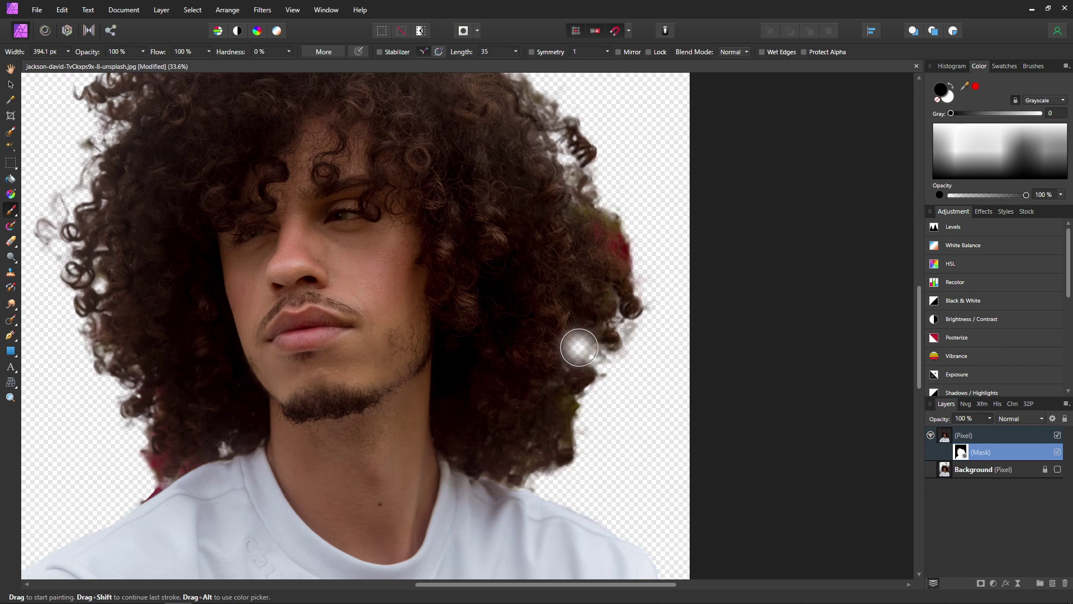
{"action": "scroll", "coordinate": [635, 168], "scroll_direction": "up", "scroll_amount": 1}
Try a black stroke diagonally across the face and a stroke in the swapped colour beside the hair on the mask, and undo them.
{"action": "mouse_move", "coordinate": [584, 182]}
{"action": "left_mouse_down"}
{"action": "mouse_move", "coordinate": [529, 196]}
{"action": "mouse_move", "coordinate": [185, 376]}
{"action": "mouse_move", "coordinate": [129, 428]}
{"action": "left_mouse_up"}
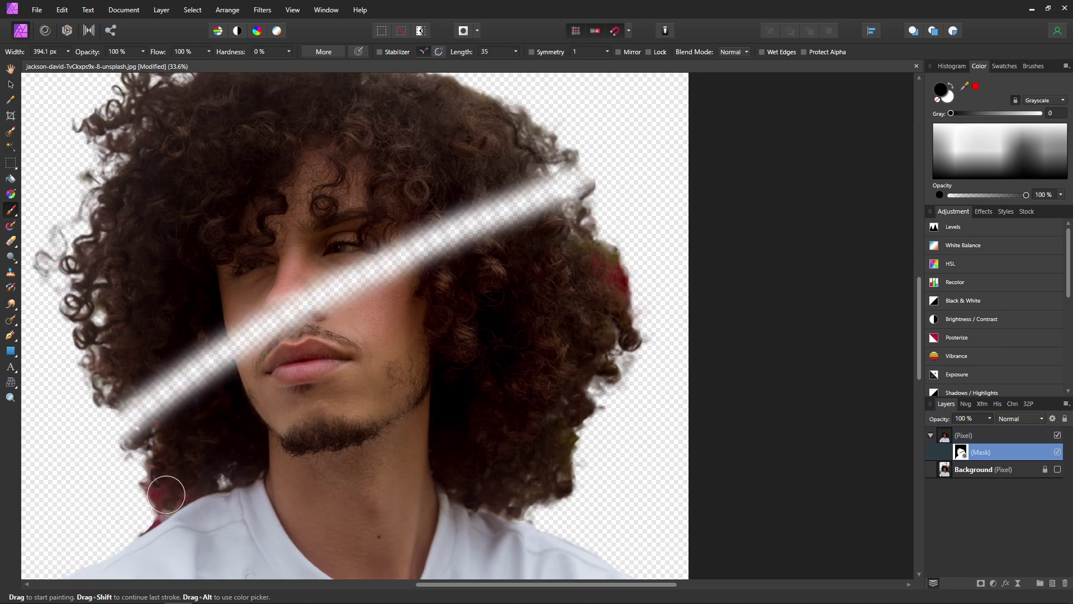
{"action": "left_click", "coordinate": [309, 407]}
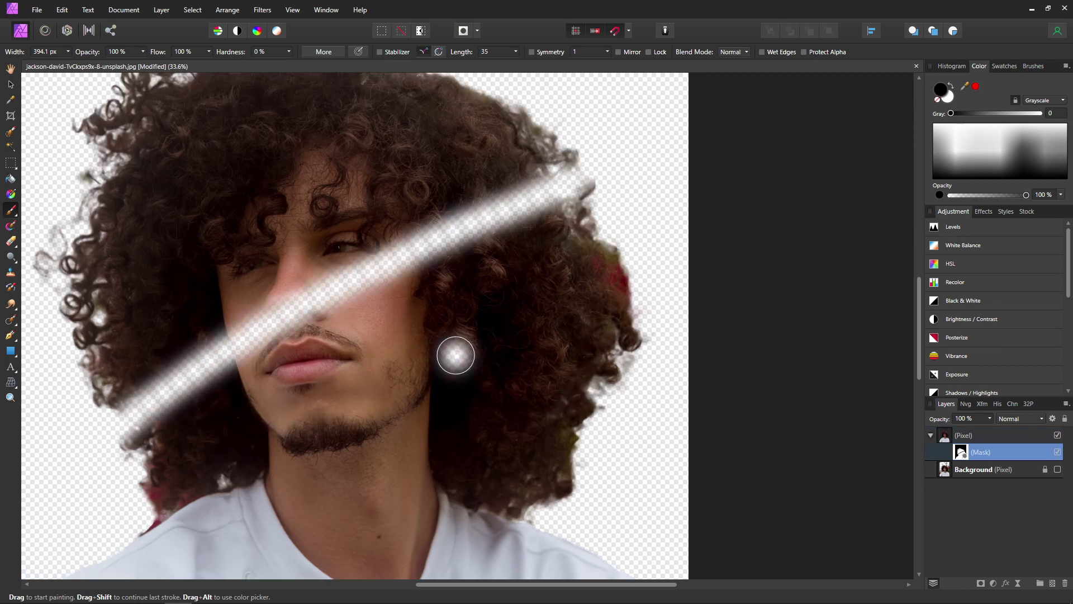
{"action": "key", "text": "x"}
{"action": "mouse_move", "coordinate": [620, 212]}
{"action": "left_mouse_down"}
{"action": "mouse_move", "coordinate": [639, 191]}
{"action": "mouse_move", "coordinate": [707, 216]}
{"action": "mouse_move", "coordinate": [613, 235]}
{"action": "left_mouse_up"}
{"action": "key", "text": "ctrl+z"}
{"action": "key", "text": "ctrl+z"}
{"action": "key", "text": "ctrl+z"}
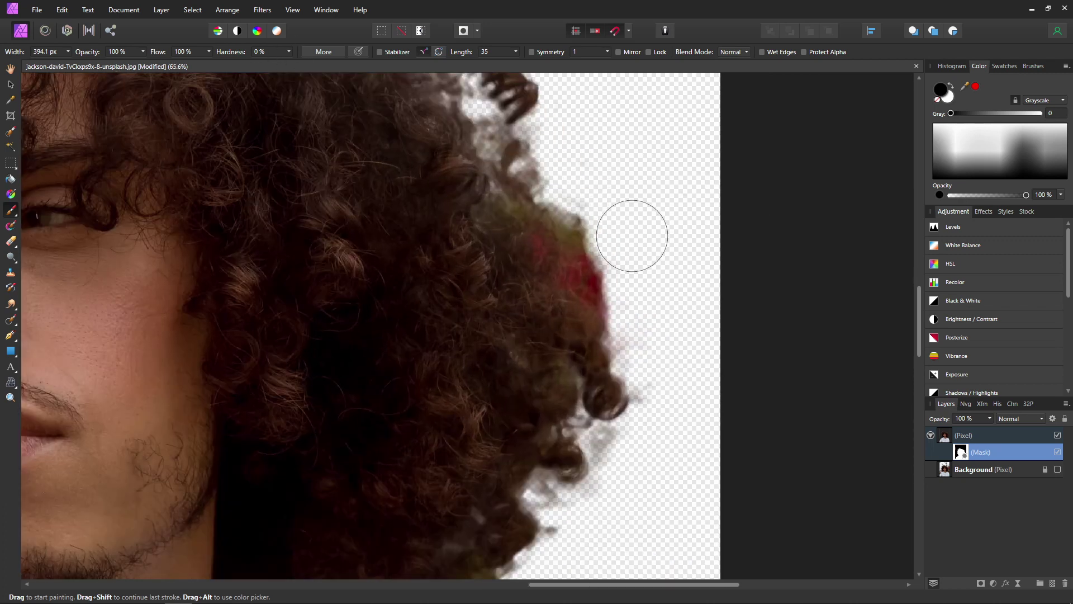
Paint black on the mask over the leftover red flower and green leaf remnants around the hair's edges.
{"action": "mouse_move", "coordinate": [632, 235]}
{"action": "left_mouse_down"}
{"action": "mouse_move", "coordinate": [606, 202]}
{"action": "mouse_move", "coordinate": [625, 240]}
{"action": "mouse_move", "coordinate": [580, 235]}
{"action": "mouse_move", "coordinate": [559, 197]}
{"action": "mouse_move", "coordinate": [553, 211]}
{"action": "mouse_move", "coordinate": [632, 254]}
{"action": "left_mouse_up"}
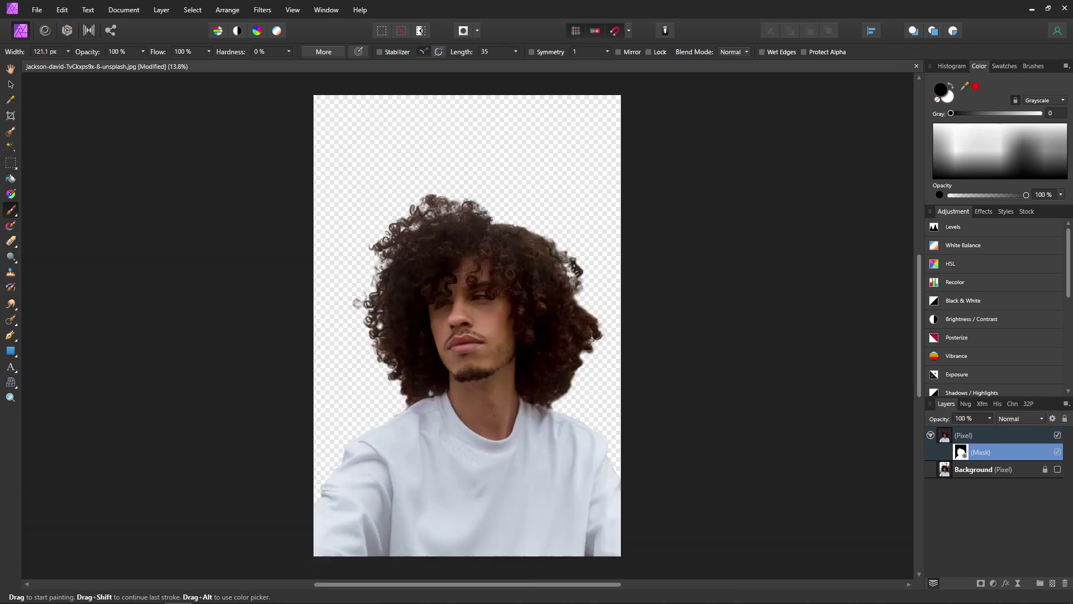